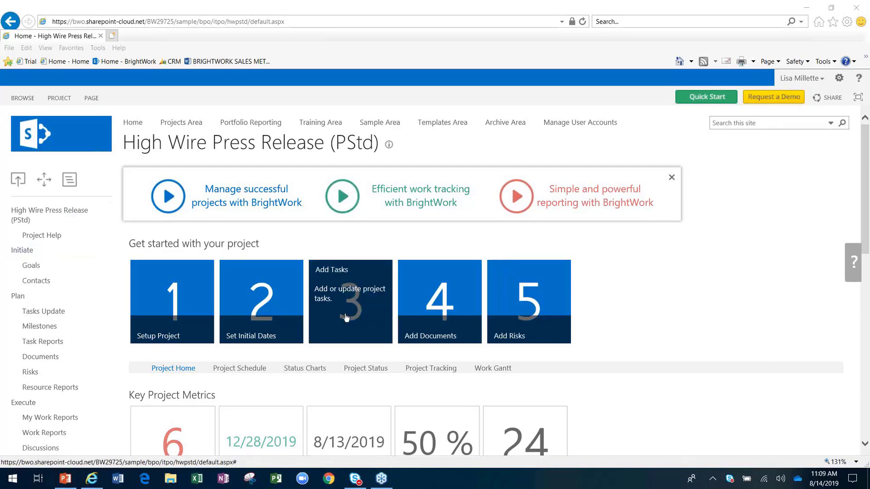
Step: Open the High Wire Press Release task list from the 'Add Tasks' tile on the project home page
click(343, 299)
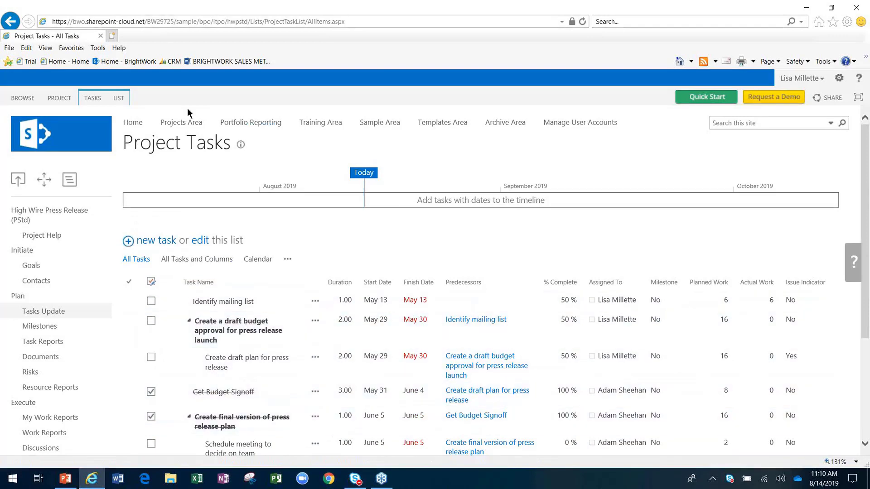
Step: Show the LIST ribbon commands for the Project Tasks list
click(116, 97)
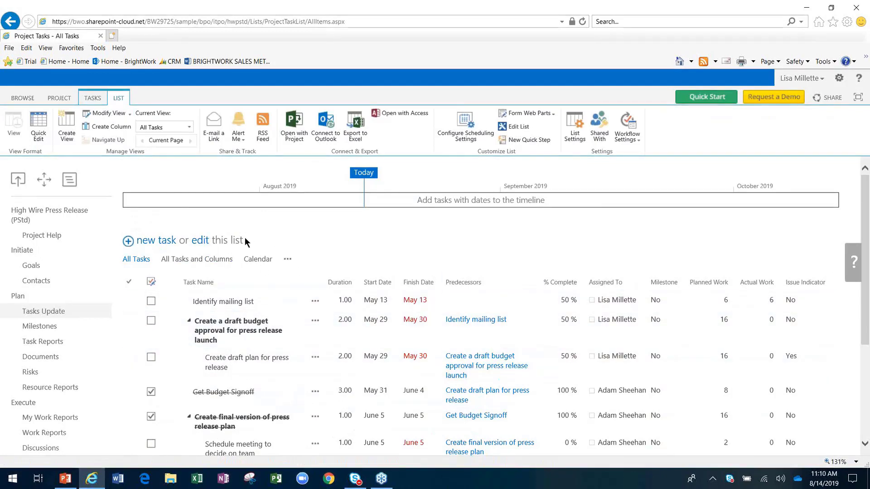
Step: Switch the task list into grid edit mode and show the TASKS ribbon commands
click(198, 241)
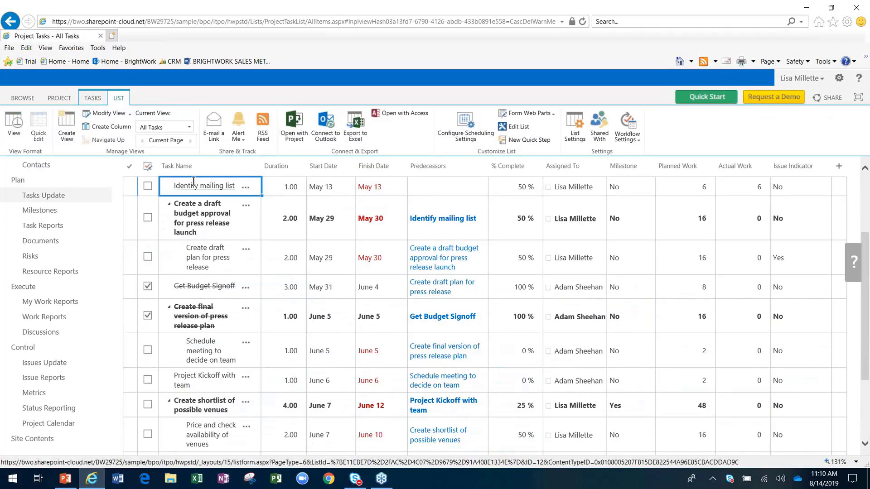
click(97, 101)
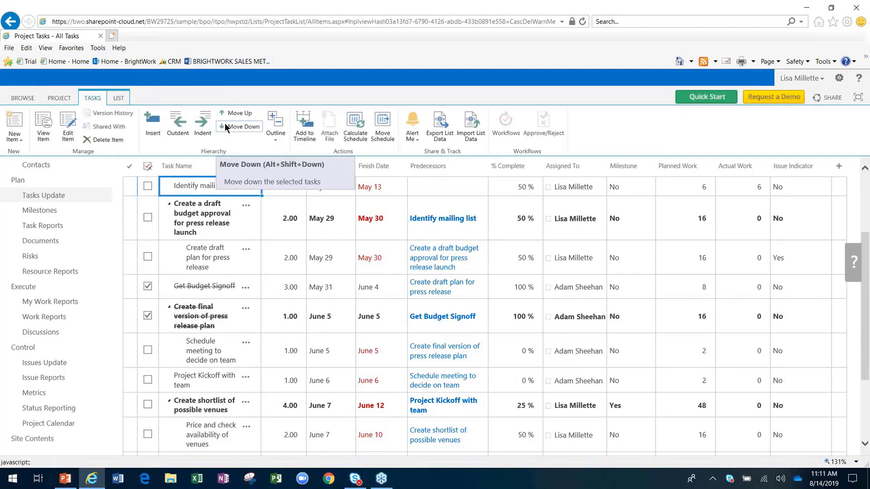
Step: Add a row named 'New task' with duration 2 and start date July 14
scroll(261, 293, down, 2)
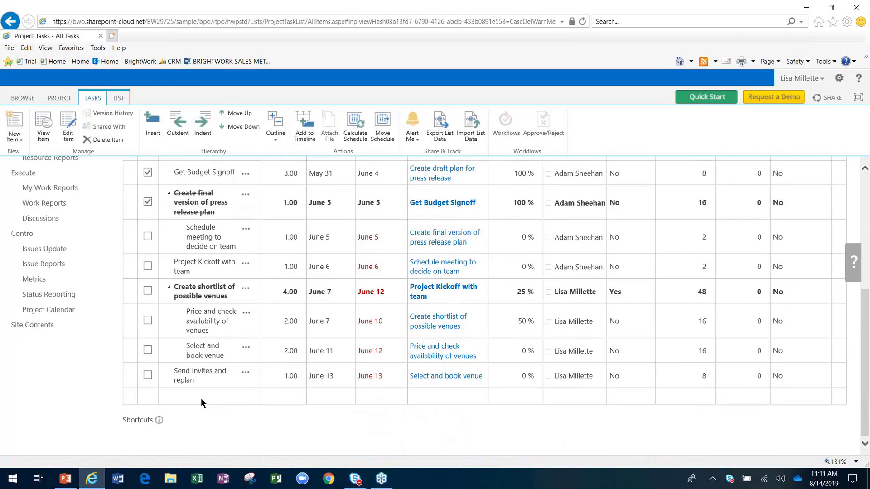
click(200, 398)
text(New task)
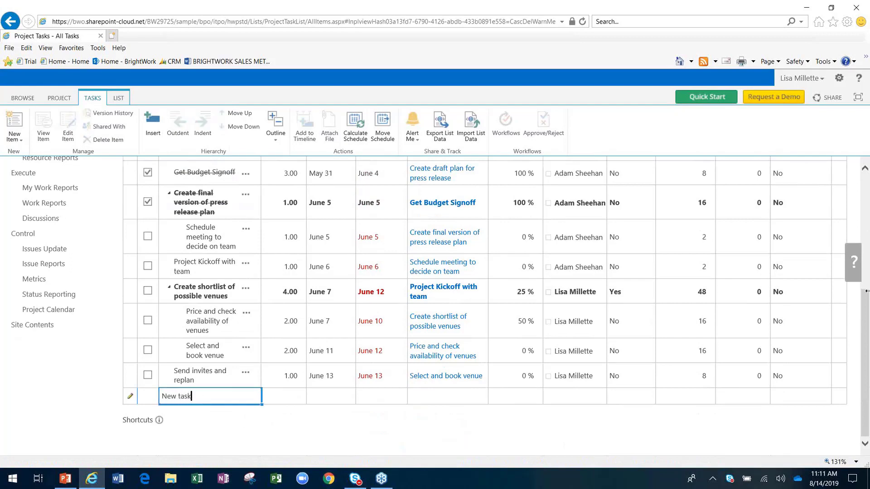
key(Tab)
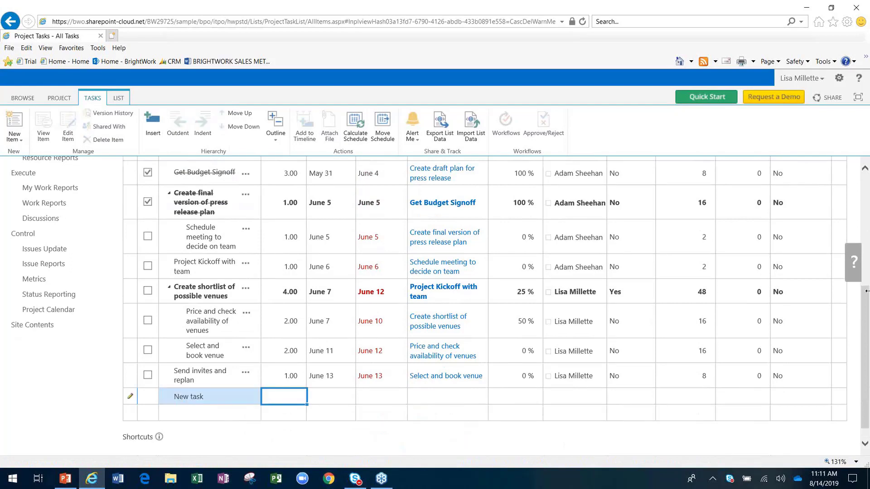
text(2)
key(Tab)
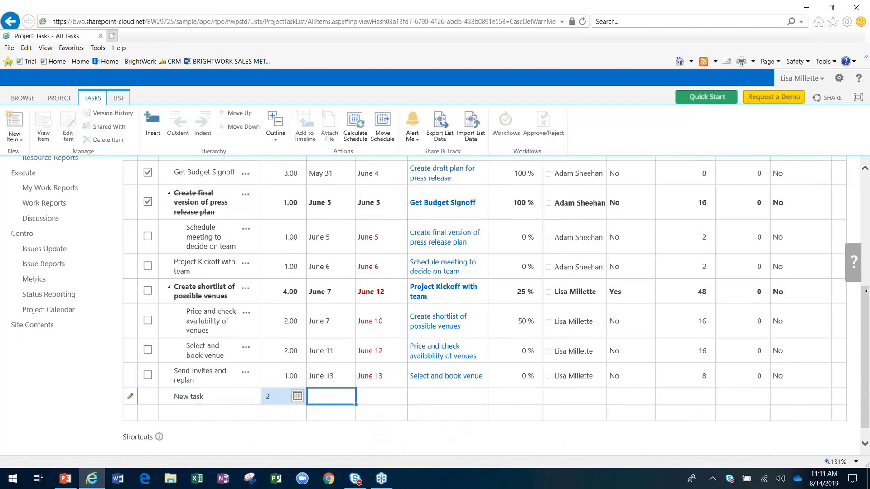
text(July 14)
key(Tab)
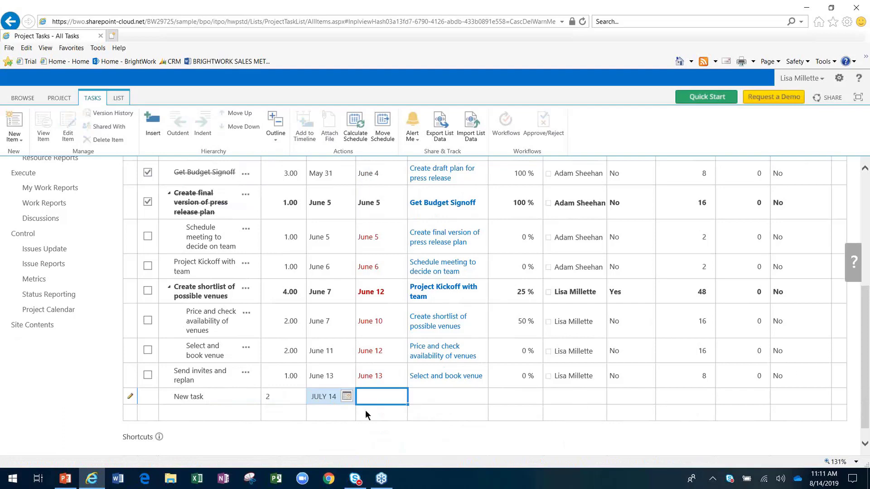
Step: Assign the new task to a team member in the Assigned To field
click(550, 395)
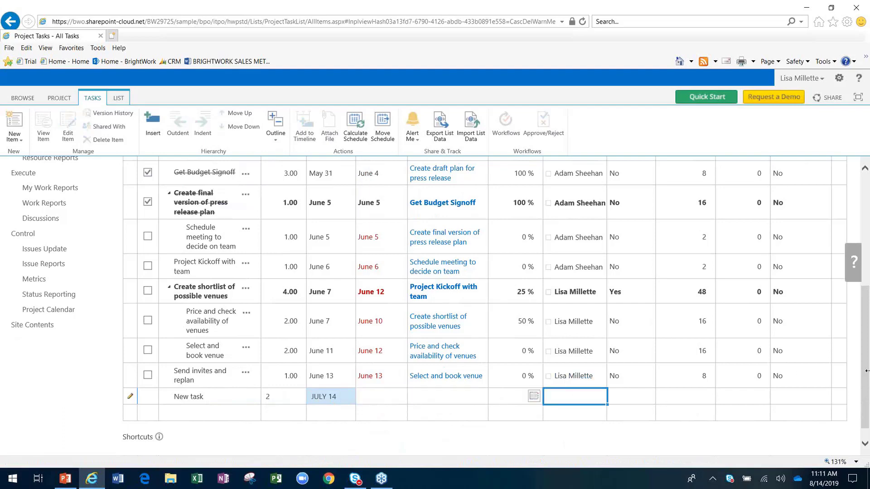
key(Return)
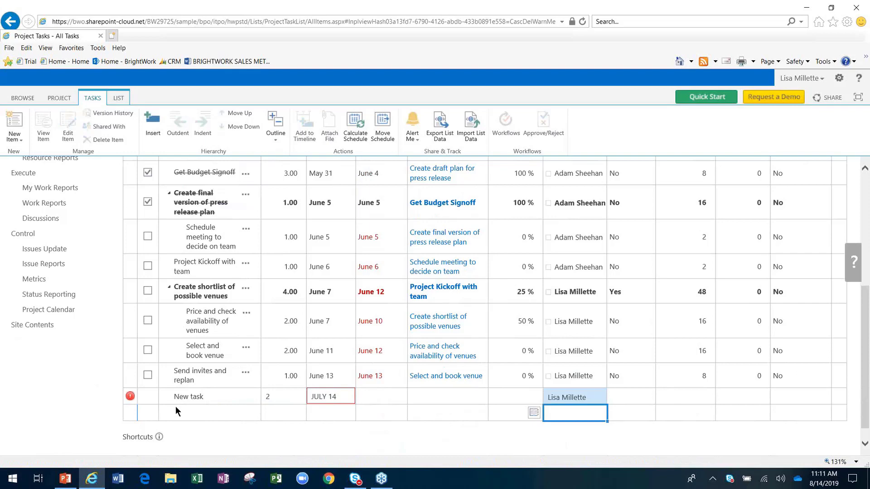
click(164, 397)
click(149, 399)
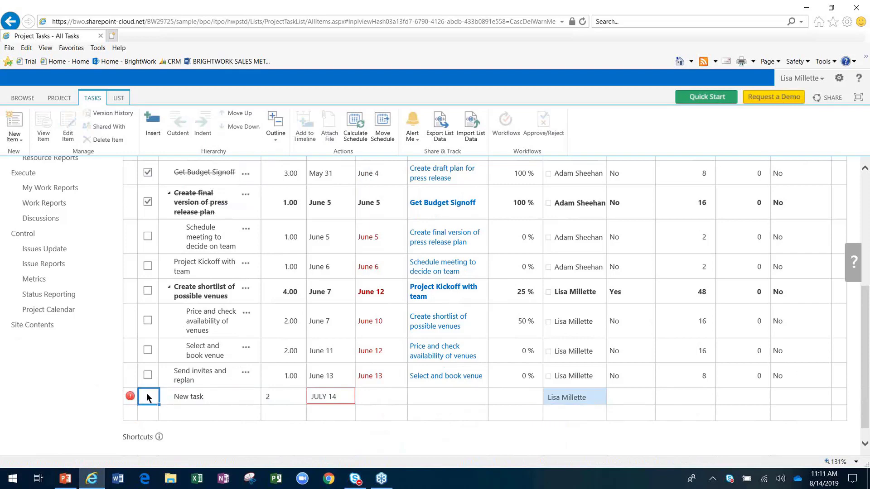
click(224, 400)
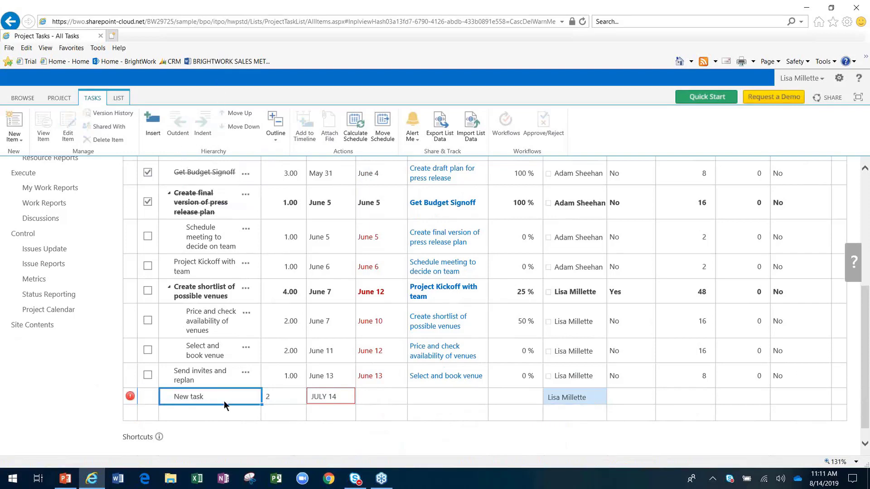
click(223, 412)
Step: Stop editing the list, choosing 'Don't save my changes' to drop the New task row
scroll(223, 409, up, 5)
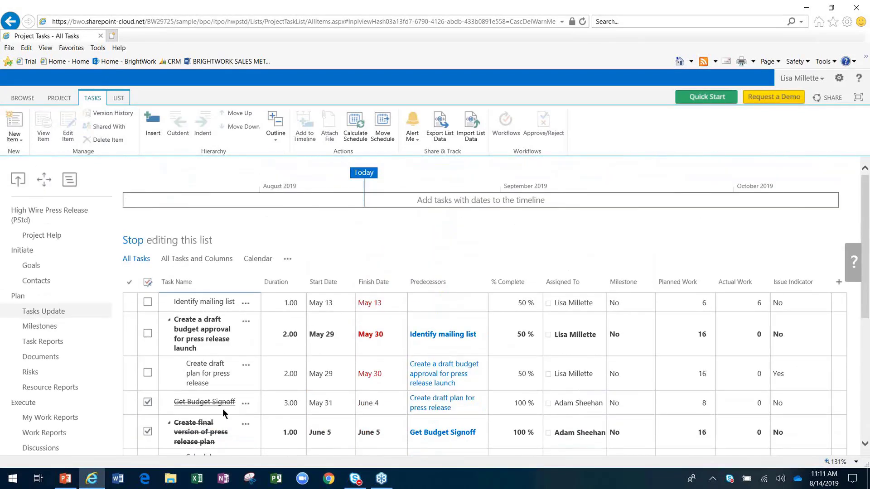
click(140, 242)
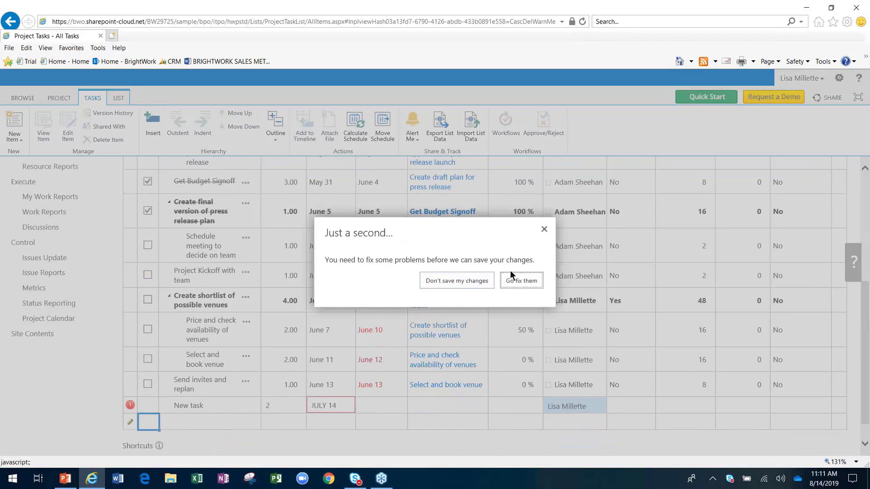
click(472, 281)
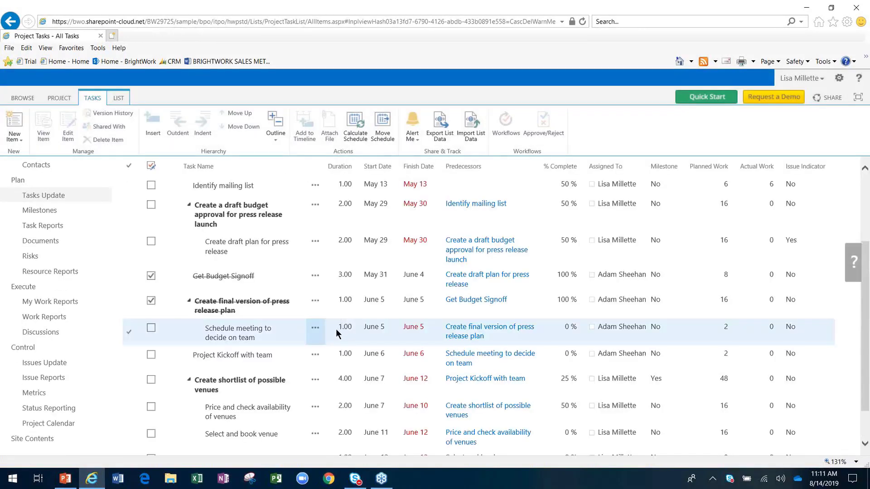
scroll(336, 329, up, 2)
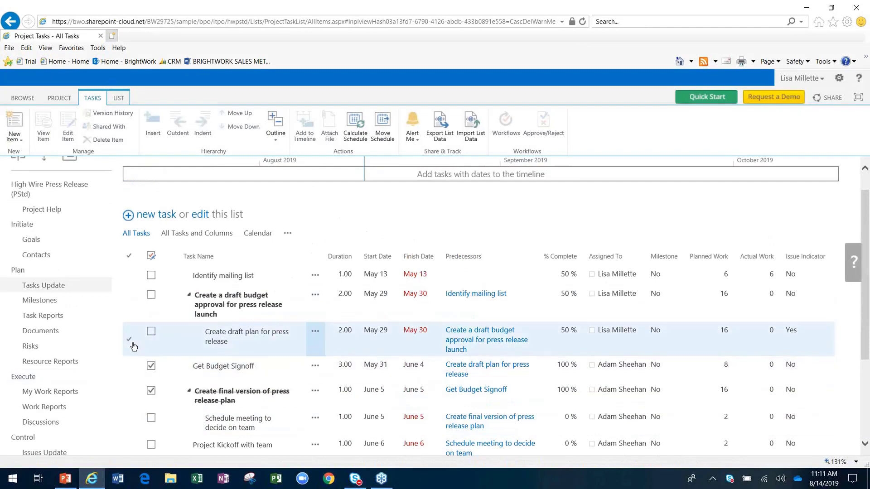
Step: Outdent 'Create draft plan for press release' one level, then indent it back
click(138, 335)
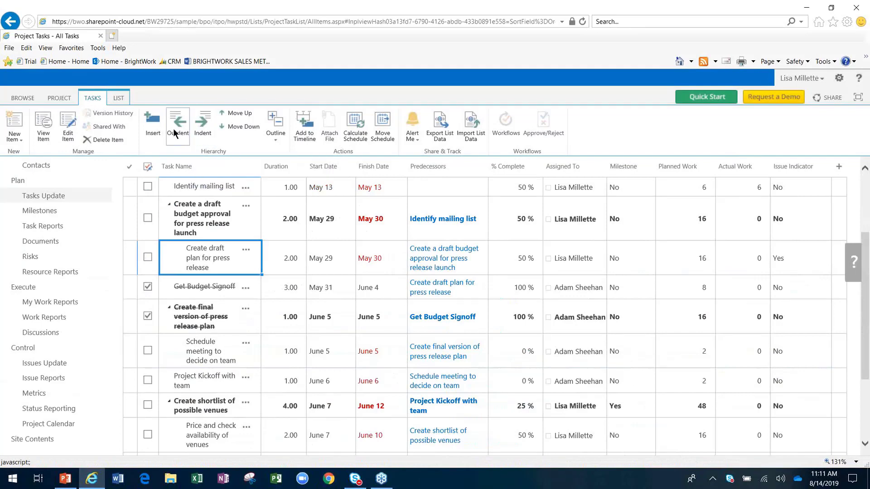
click(173, 129)
click(202, 126)
Step: Move the three-task final-version block up two places, then back below Get Budget Signoff
click(130, 316)
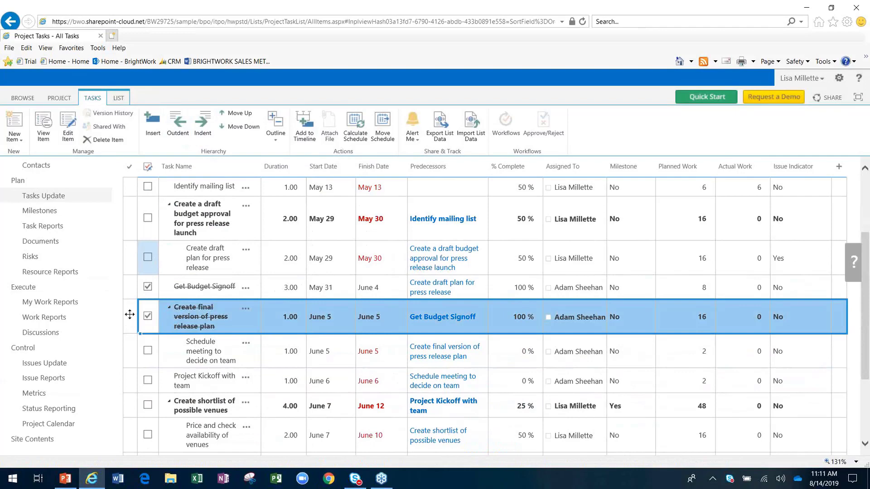
shift+click(132, 381)
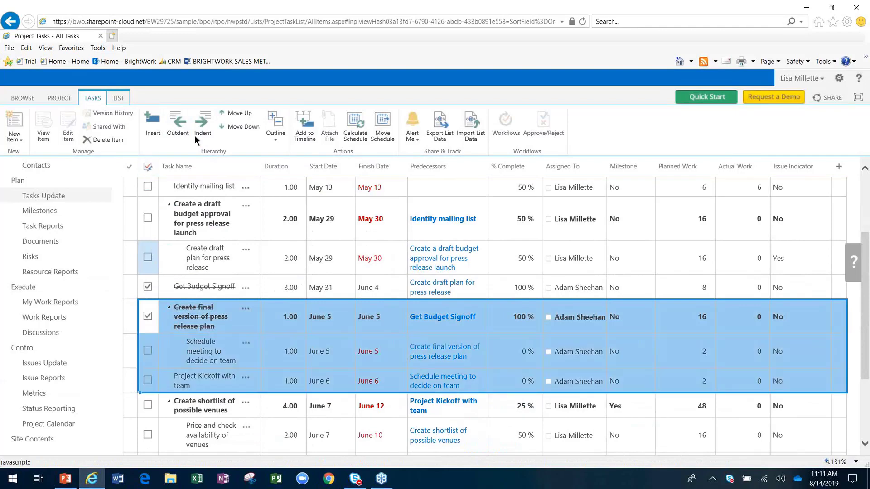
click(248, 115)
click(248, 114)
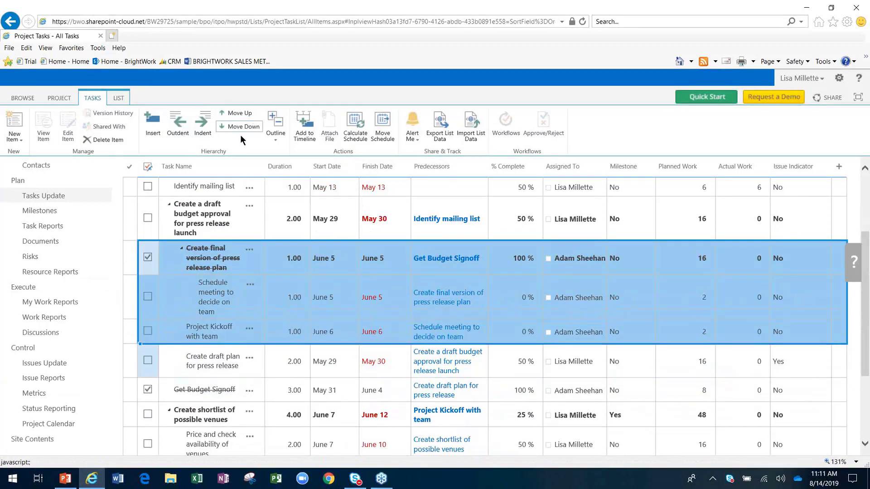
click(240, 127)
click(241, 126)
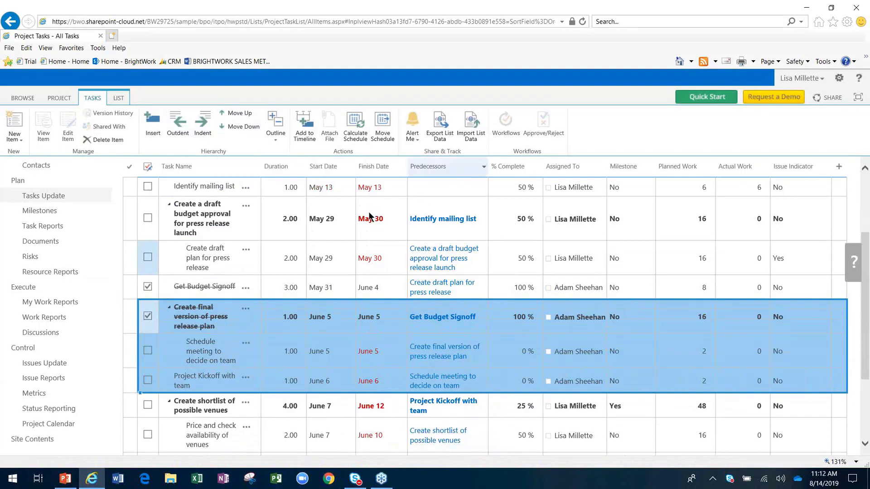
Step: Inspect Identify mailing list's duration, predecessors and start date, leaving predecessors unchanged
click(287, 235)
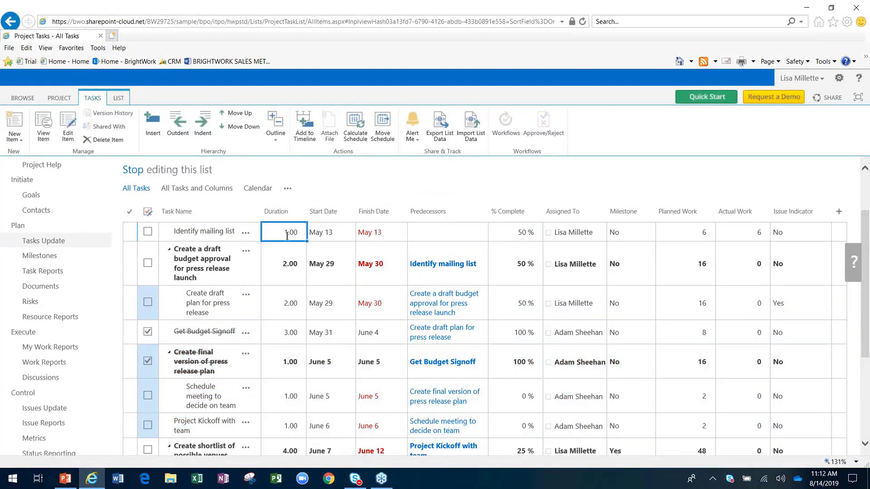
click(468, 239)
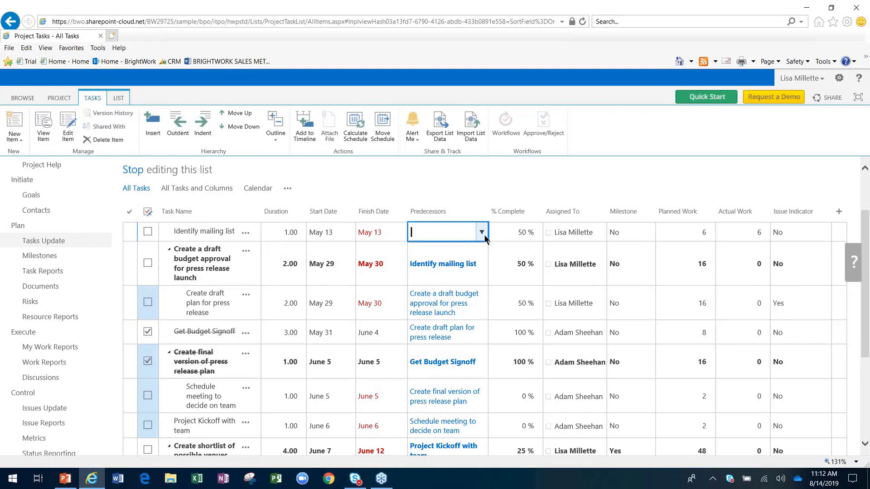
click(483, 233)
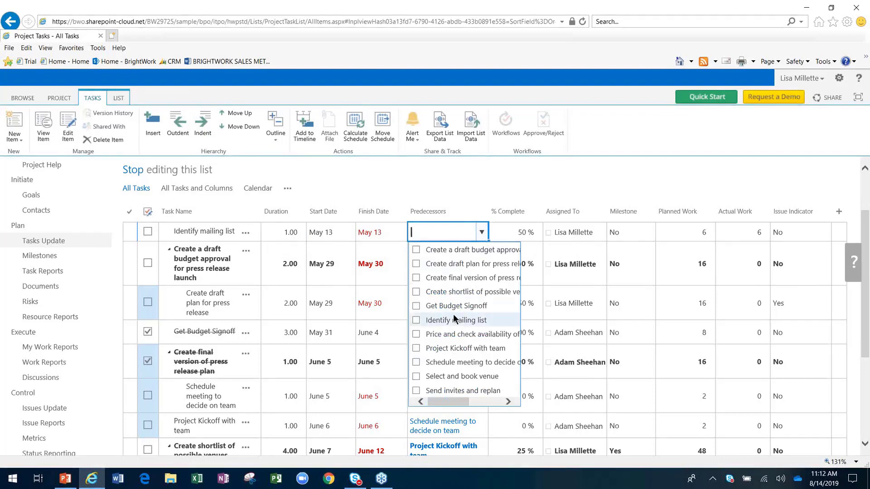
click(526, 172)
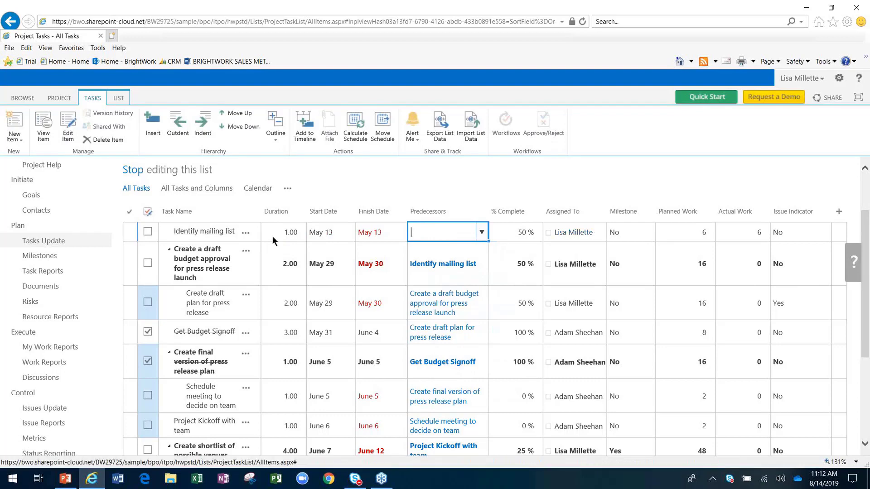
click(341, 232)
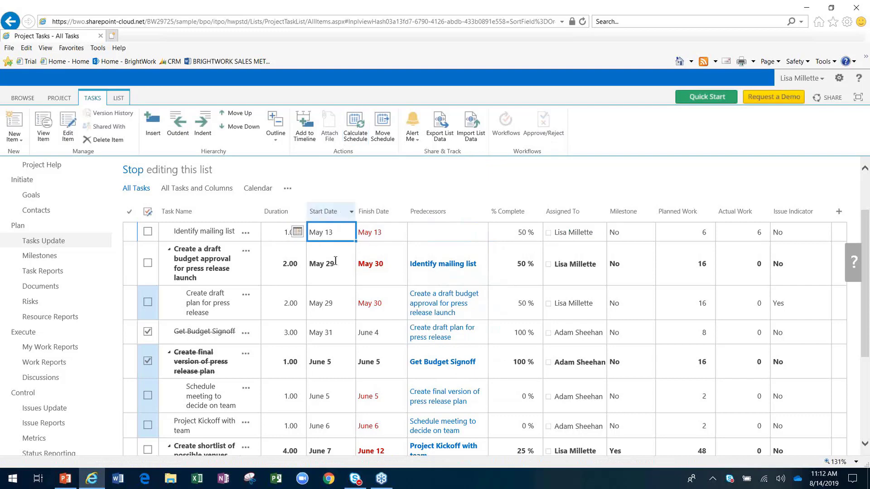
Step: Scroll the grid and open the edit form for 'Create draft plan for press release'
scroll(365, 317, down, 3)
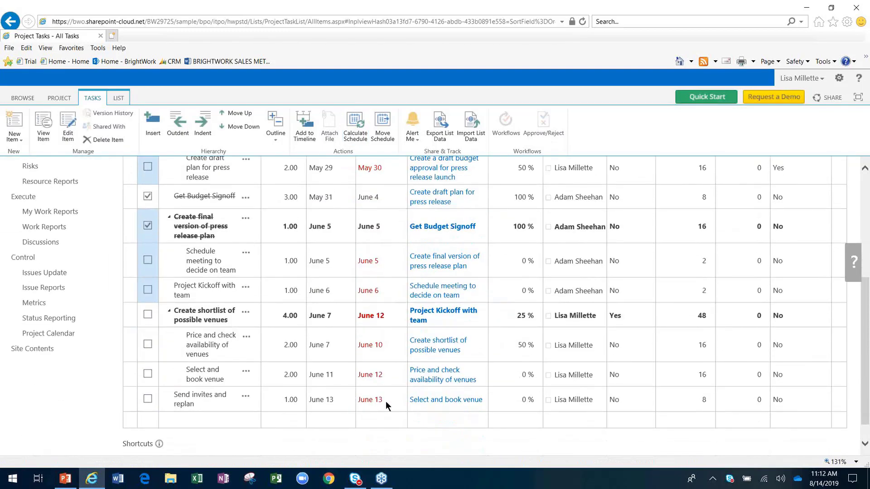
scroll(384, 404, up, 5)
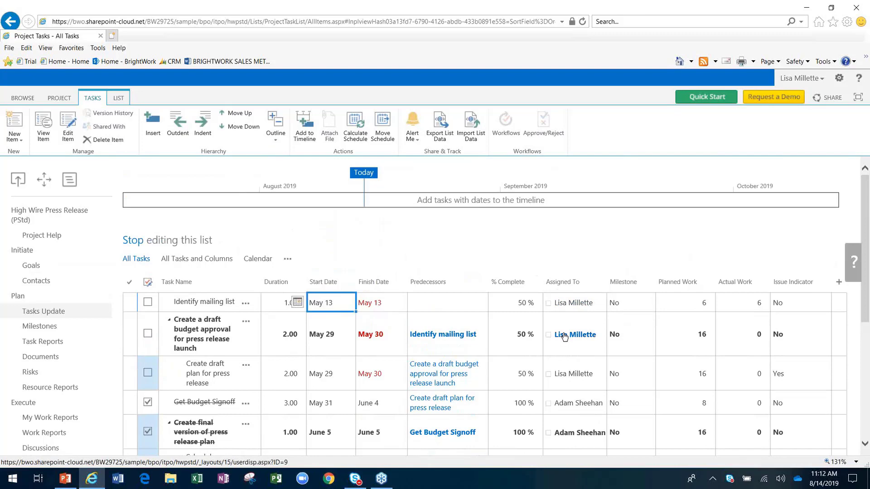
scroll(564, 333, down, 4)
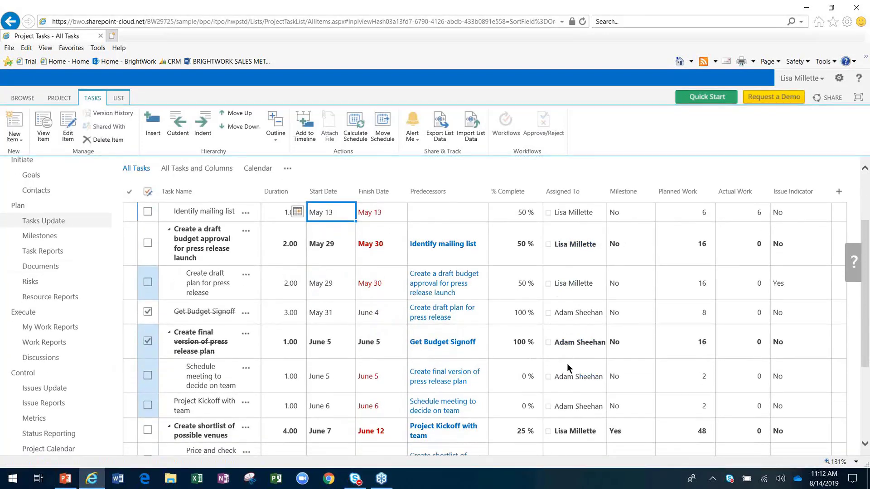
scroll(568, 366, down, 1)
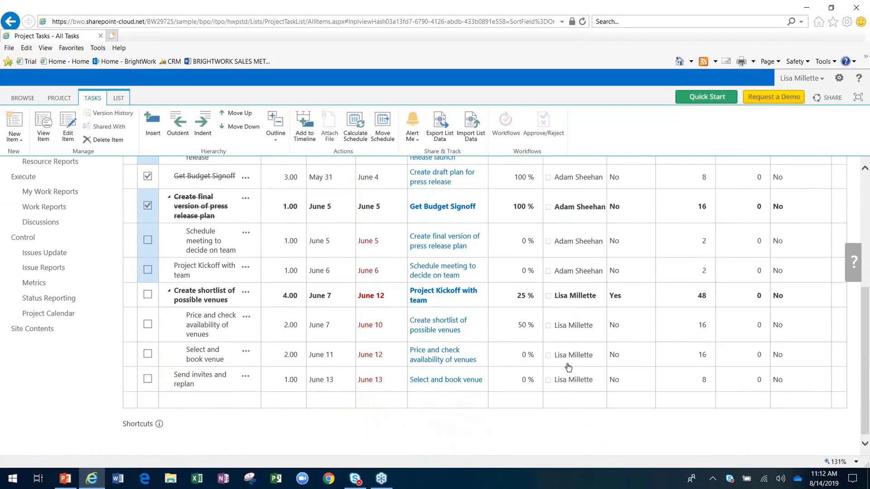
scroll(568, 367, up, 4)
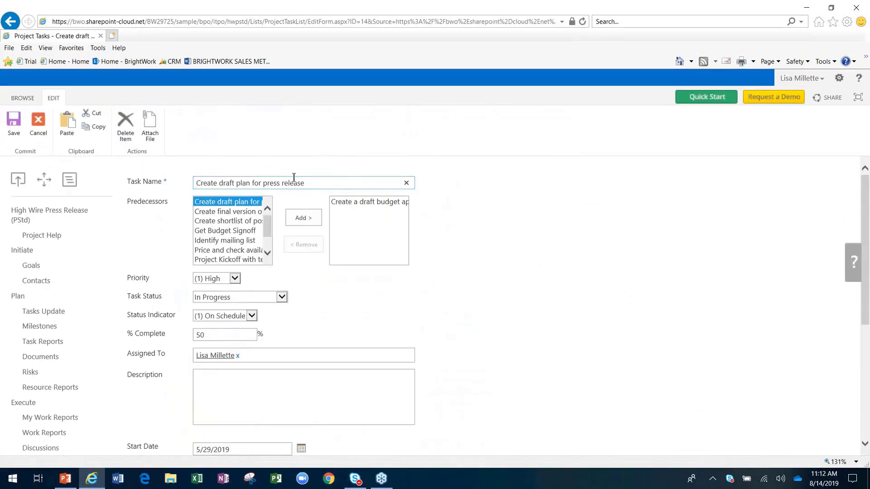
Step: Review the draft-plan task's form fields, then cancel it to return to All Tasks
scroll(291, 180, down, 4)
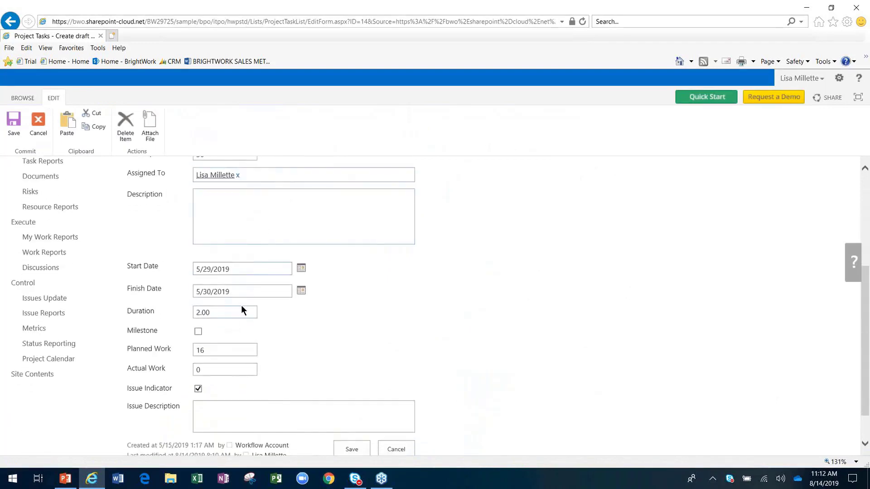
scroll(254, 297, up, 3)
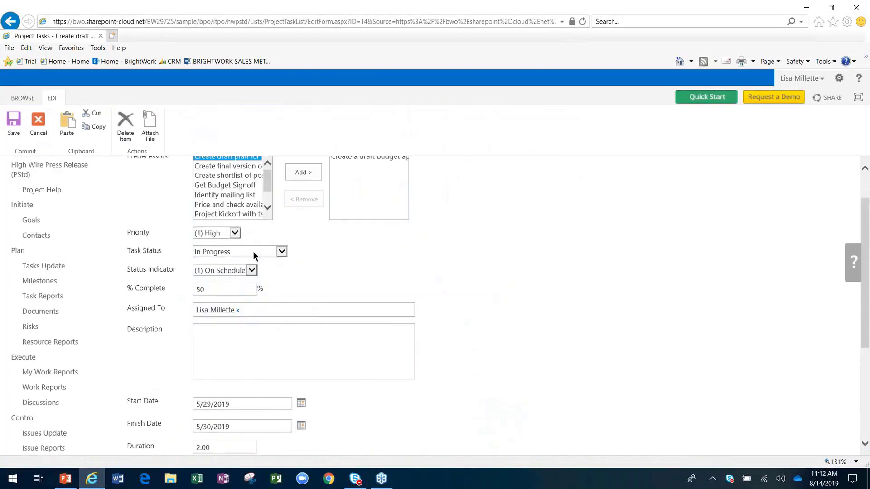
scroll(467, 240, down, 4)
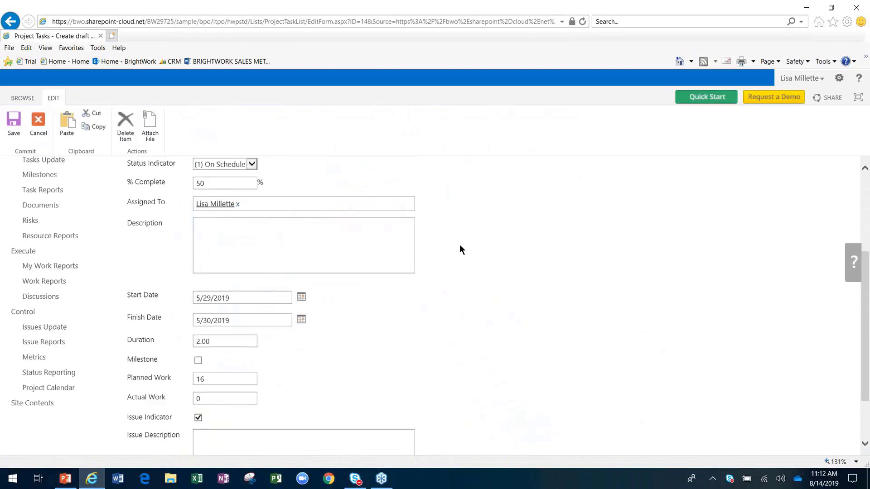
click(387, 407)
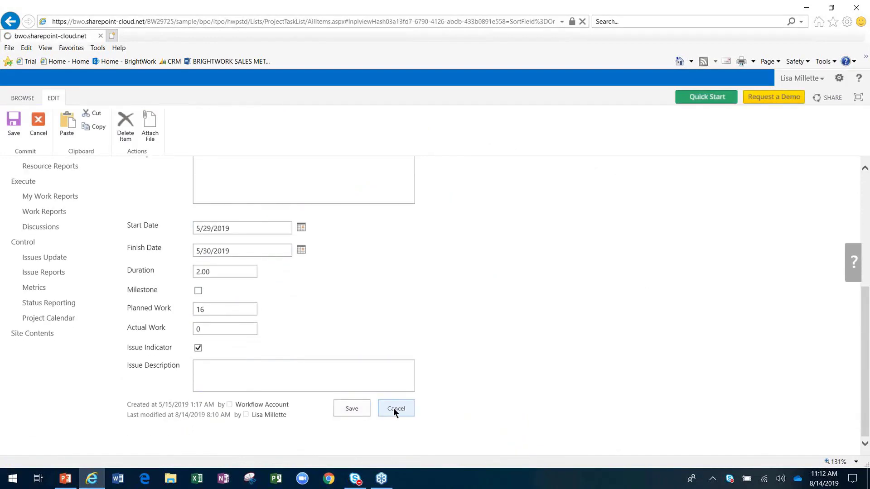